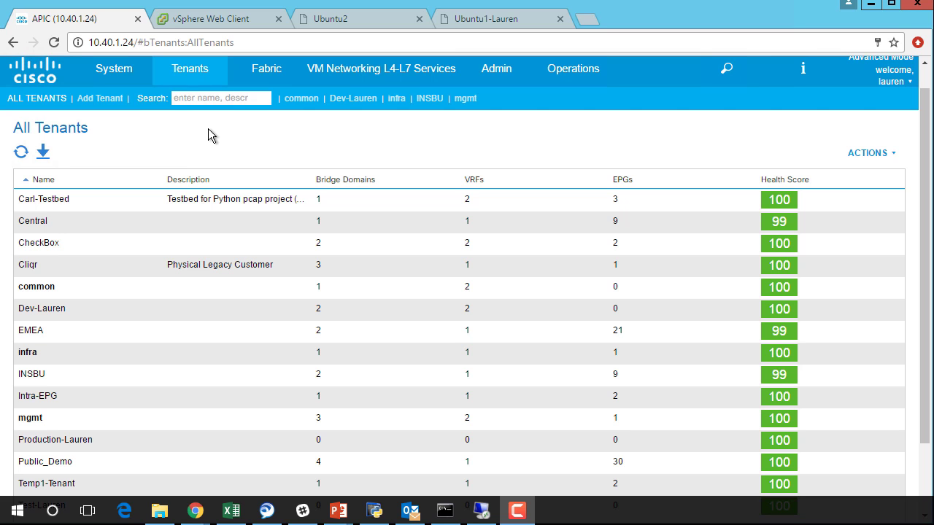
# Step: Create an application profile named Wordpress in the Dev-Lauren tenant
pyautogui.doubleClick(48, 311)
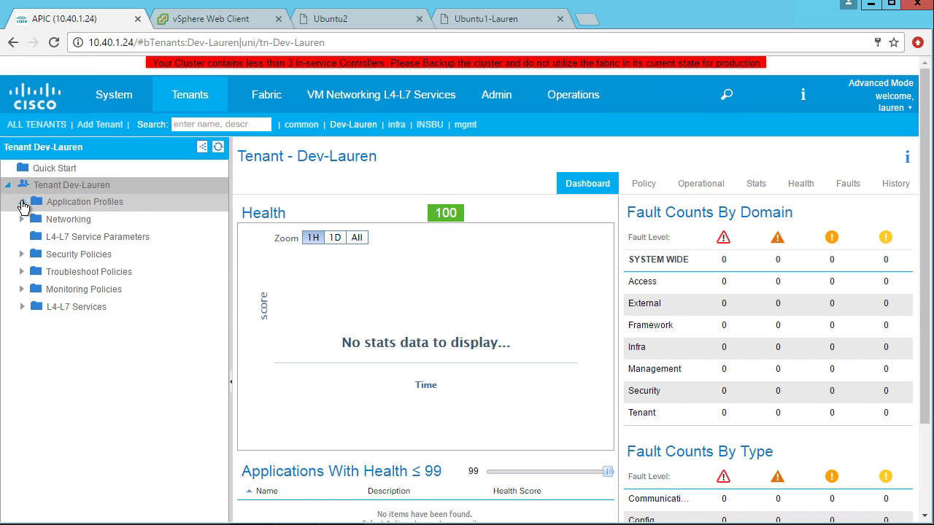
pyautogui.click(22, 202)
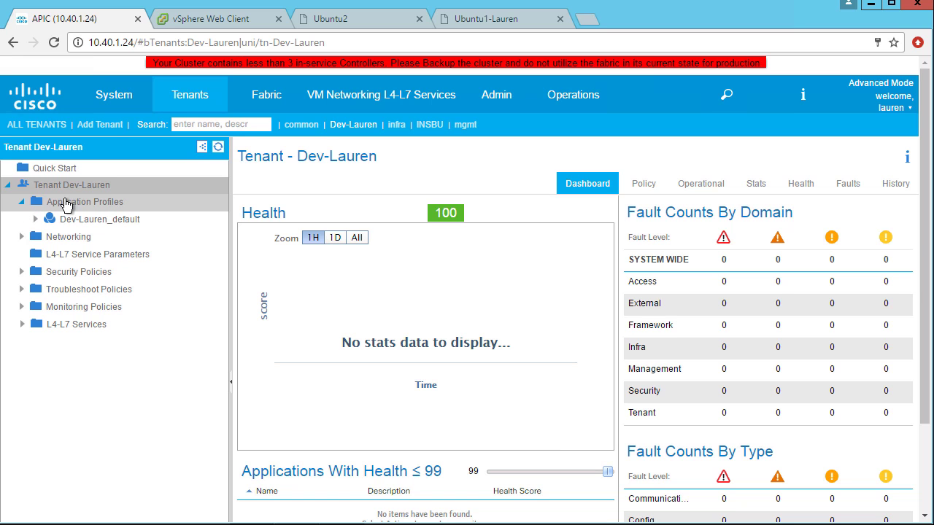
pyautogui.rightClick(65, 206)
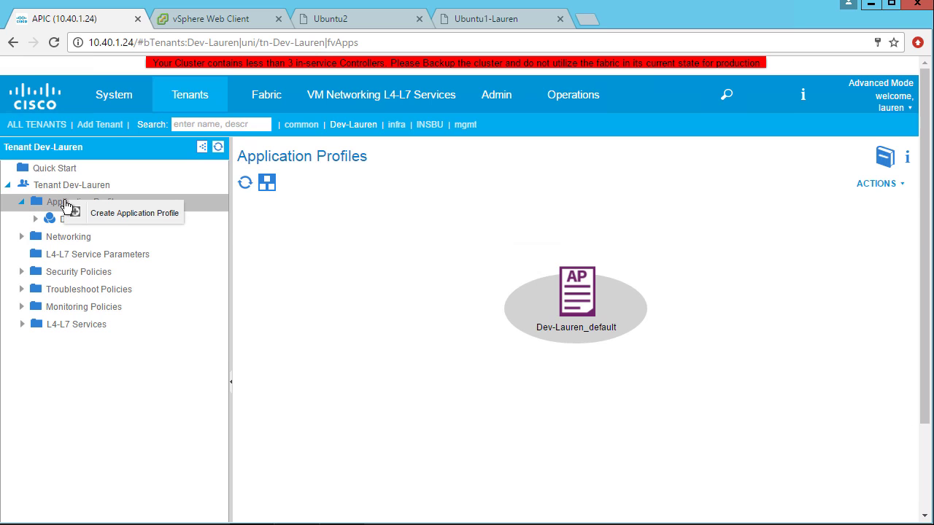
pyautogui.click(121, 213)
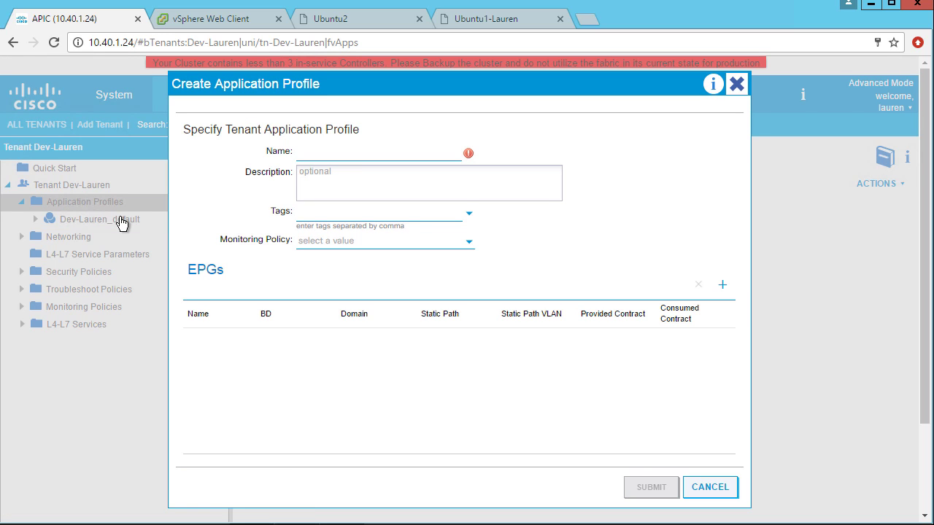
pyautogui.click(322, 154)
pyautogui.write('Wordpress')
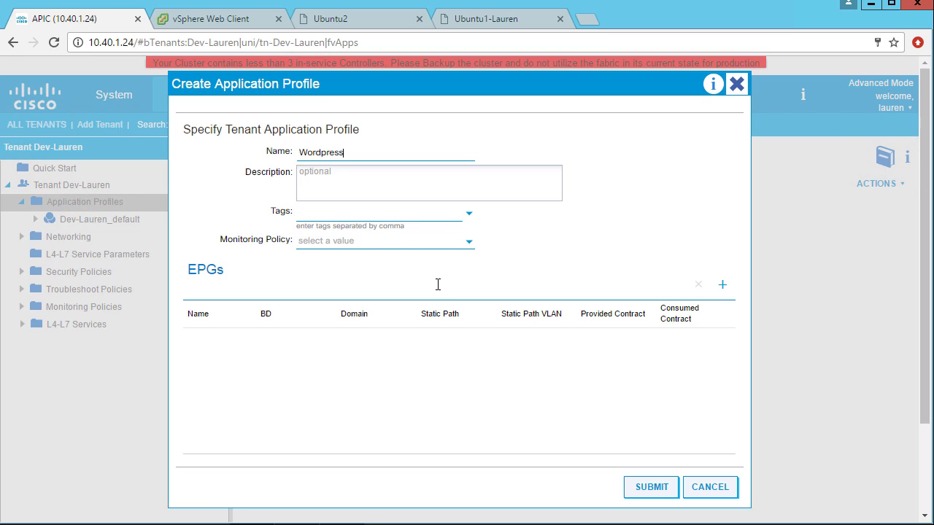
pyautogui.click(643, 489)
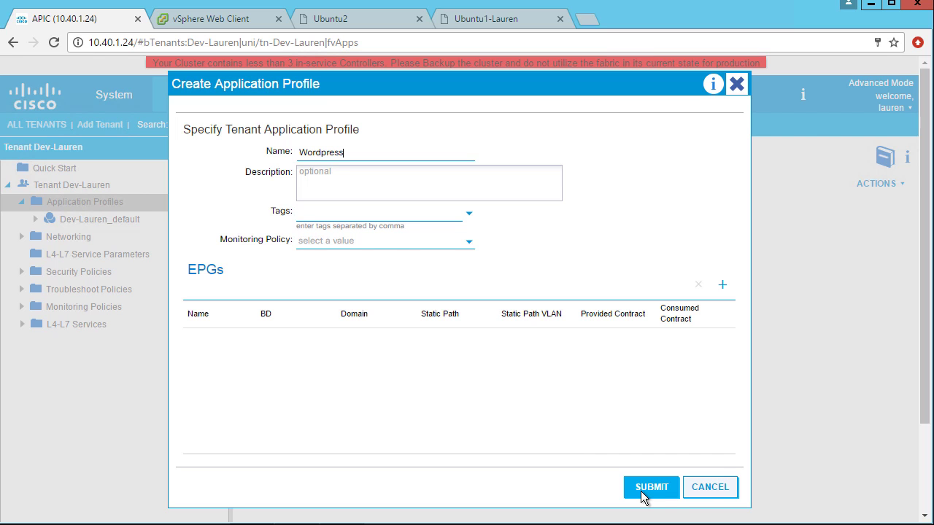
pyautogui.click(641, 493)
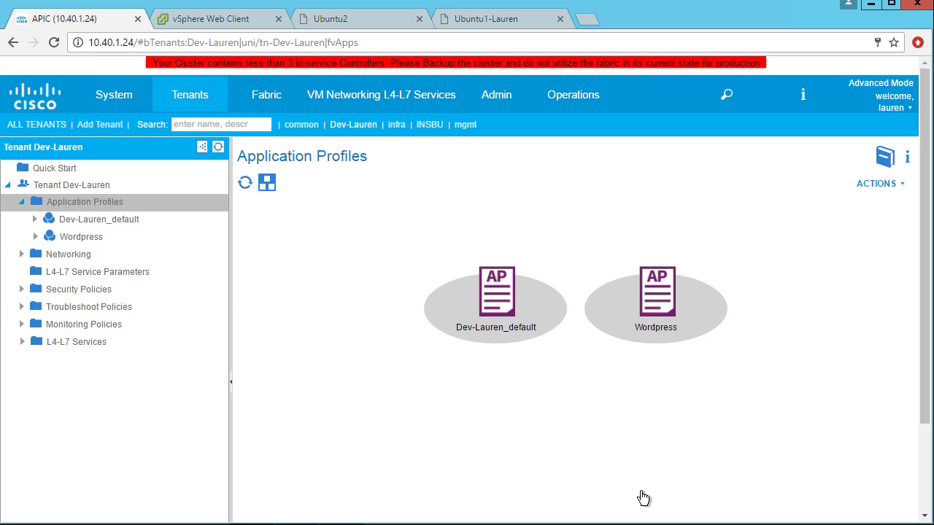
# Step: Add an EPG named Web-EPG to the Wordpress profile's topology, using bridge domain Dev-Lauren/BD-Web
pyautogui.click(81, 243)
pyautogui.rightClick(80, 242)
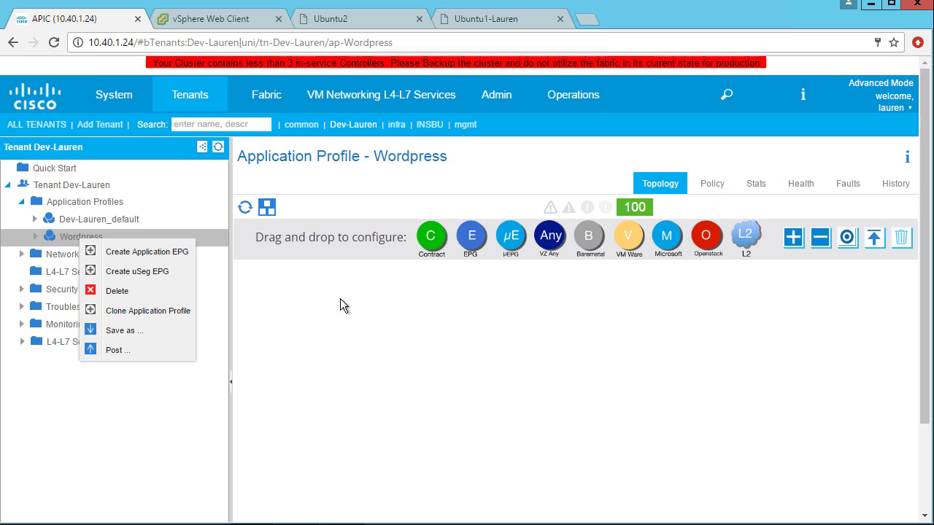
pyautogui.click(454, 314)
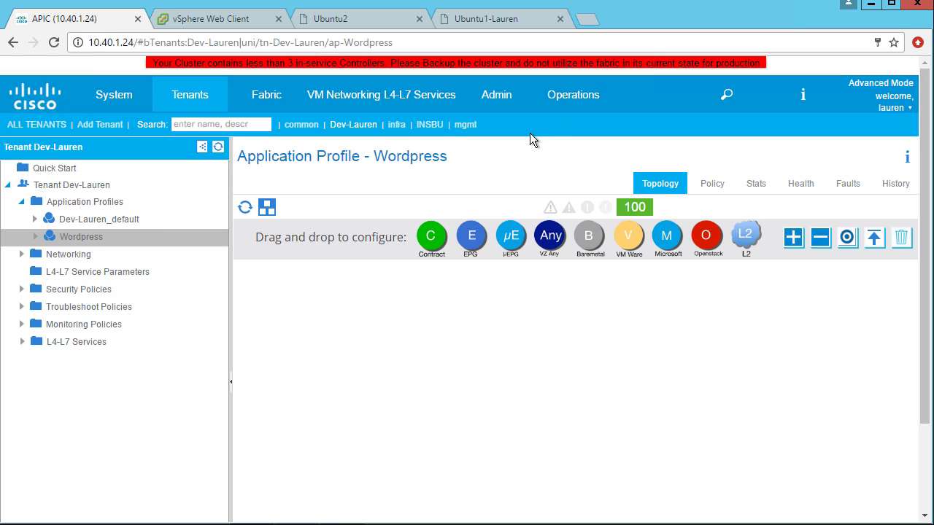
pyautogui.moveTo(477, 234); pyautogui.dragTo(461, 400)
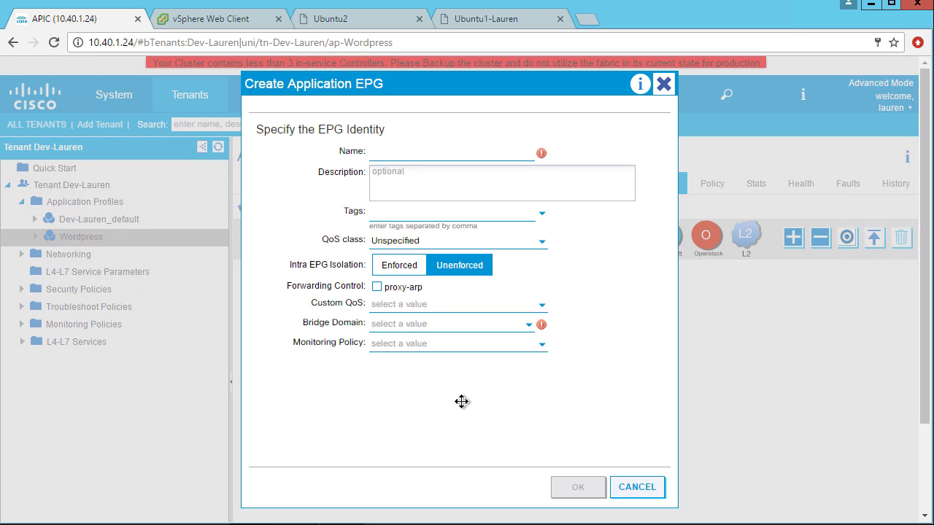
pyautogui.write('Web-EPG')
pyautogui.click(528, 325)
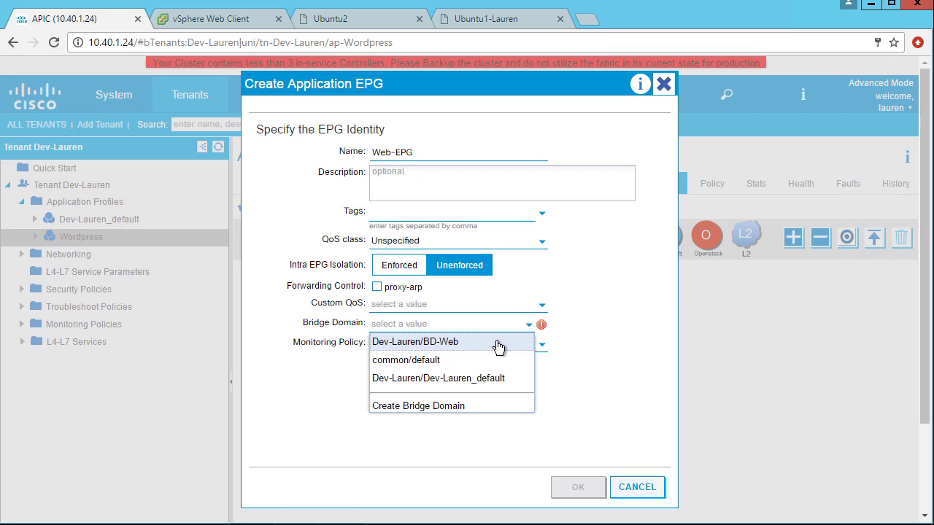
pyautogui.click(498, 346)
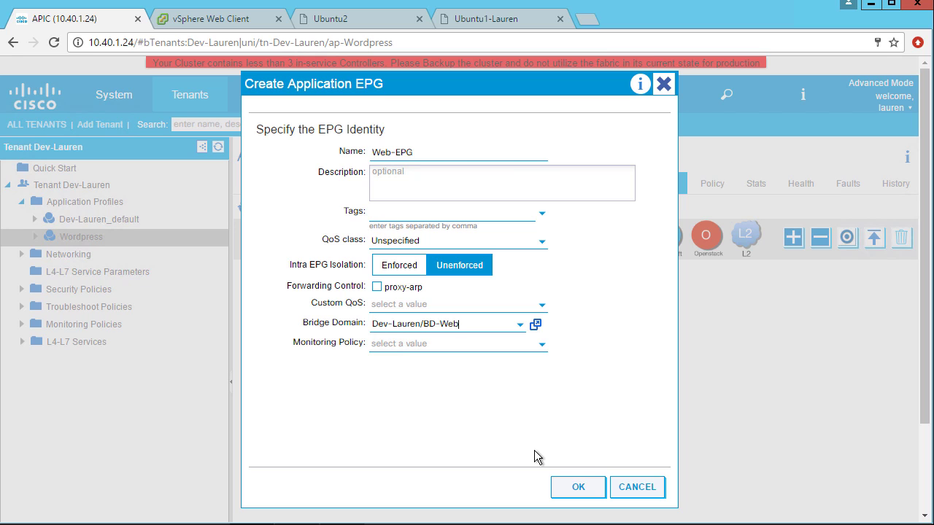
pyautogui.click(574, 487)
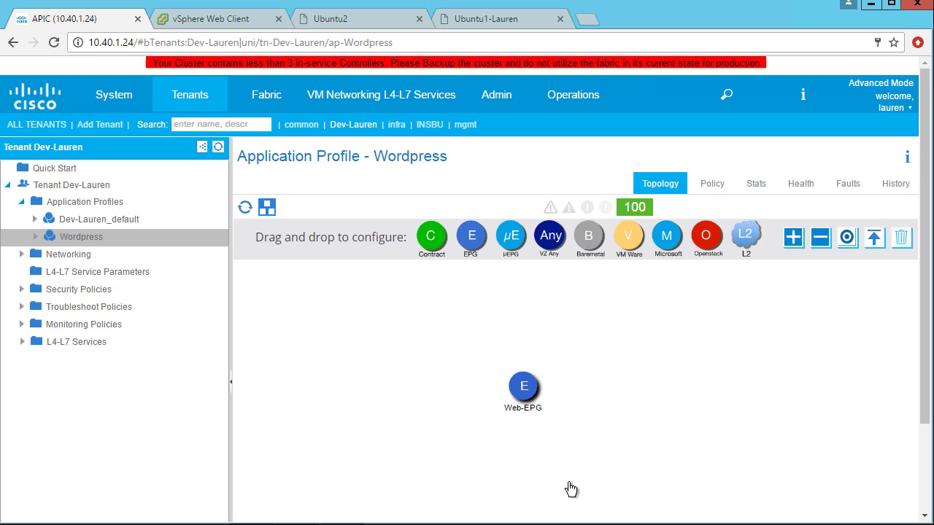
# Step: Add a second EPG named DB-EPG to the Wordpress topology, using bridge domain Dev-Lauren/Dev-Lauren_default
pyautogui.moveTo(472, 235); pyautogui.dragTo(621, 391)
pyautogui.write('DB-EPG')
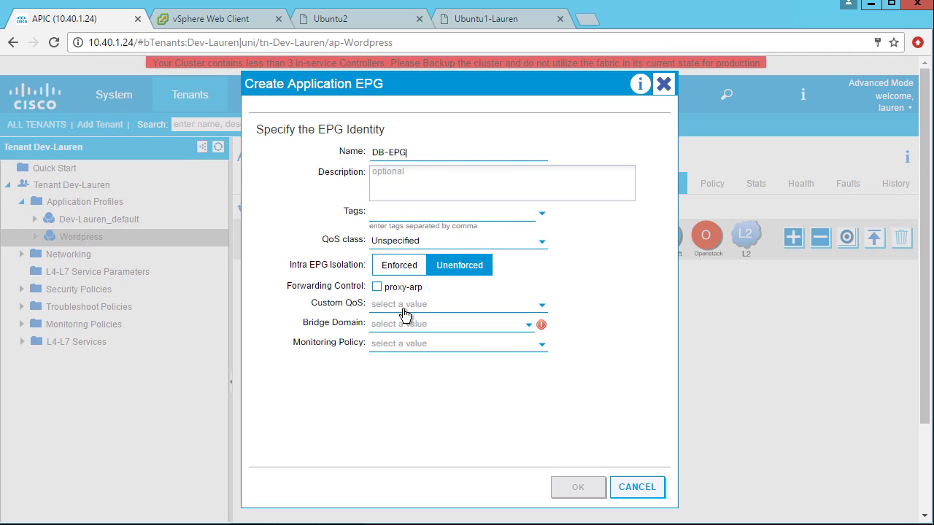
pyautogui.click(528, 326)
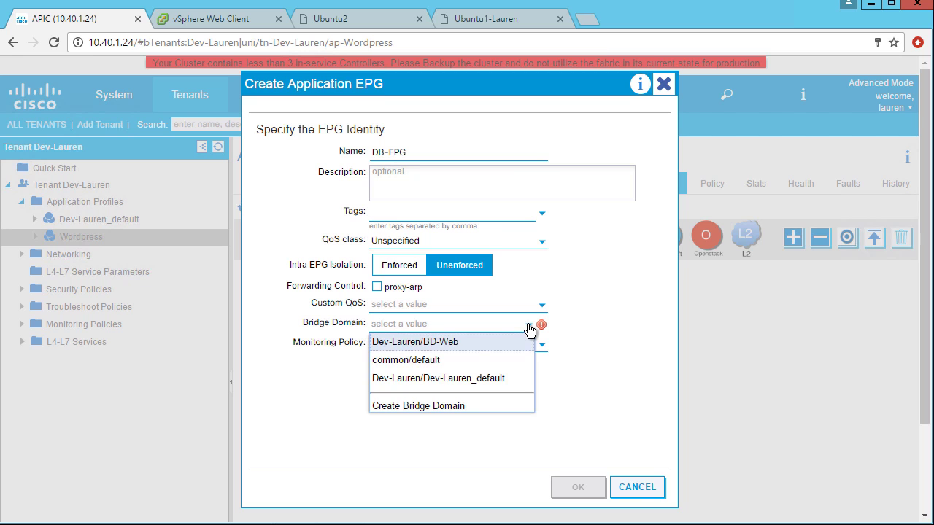
pyautogui.click(493, 382)
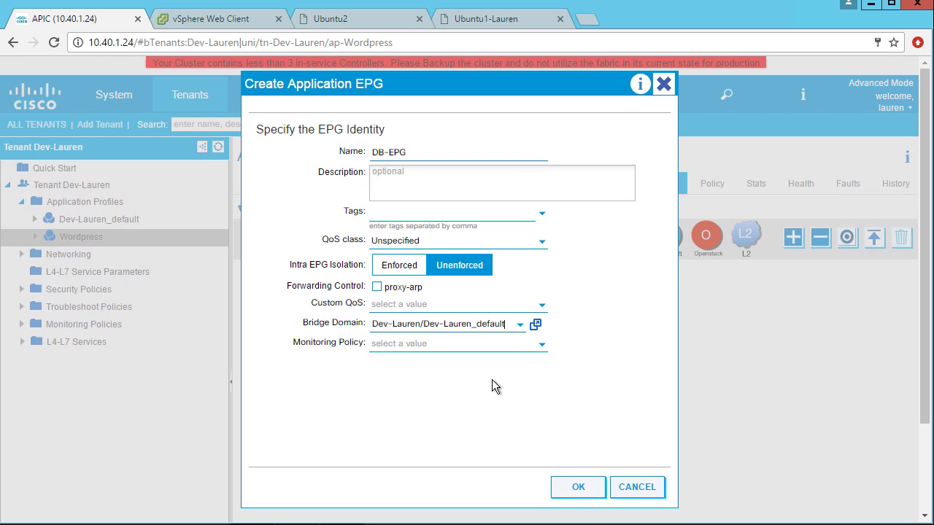
pyautogui.click(570, 490)
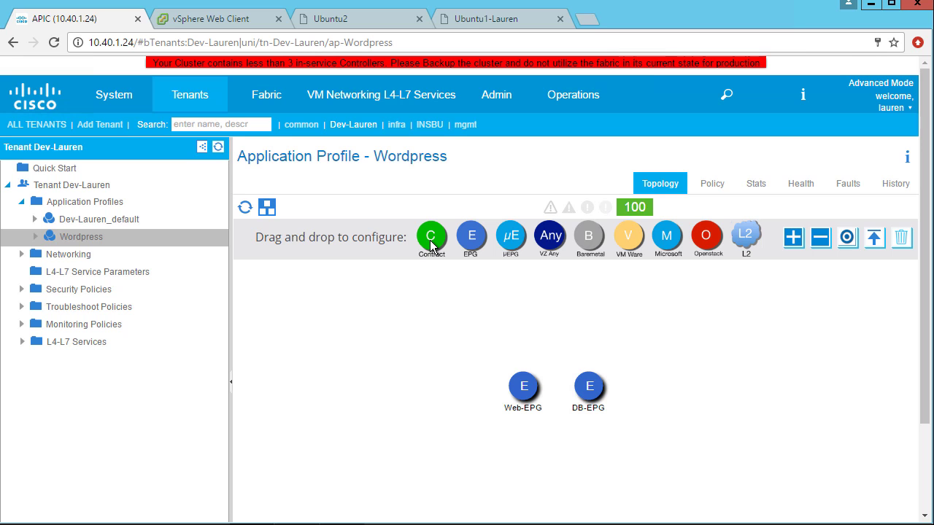
# Step: Start a new contract named Web with Web-EPG as provider and DB-EPG as consumer, and turn off No Filter (Allow All Traffic)
pyautogui.moveTo(431, 245); pyautogui.dragTo(525, 382)
pyautogui.click(591, 383)
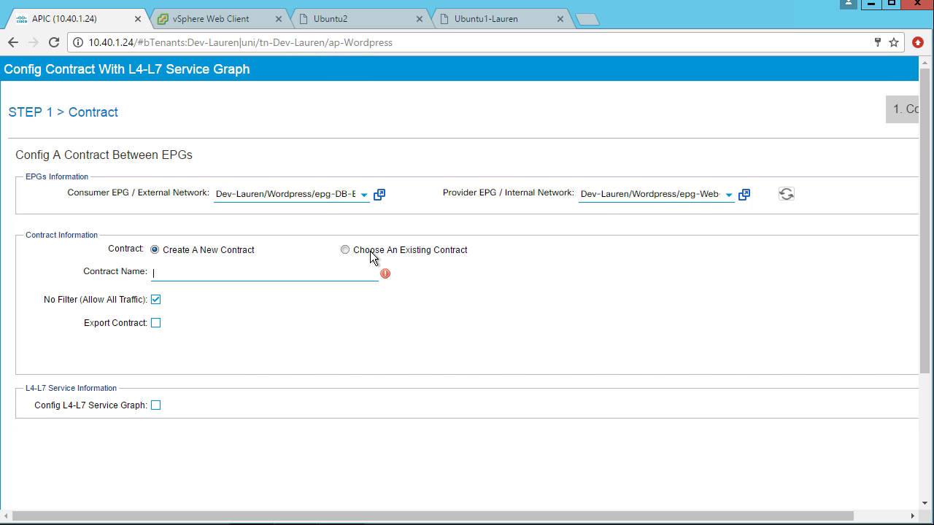
pyautogui.write('Web')
pyautogui.click(155, 299)
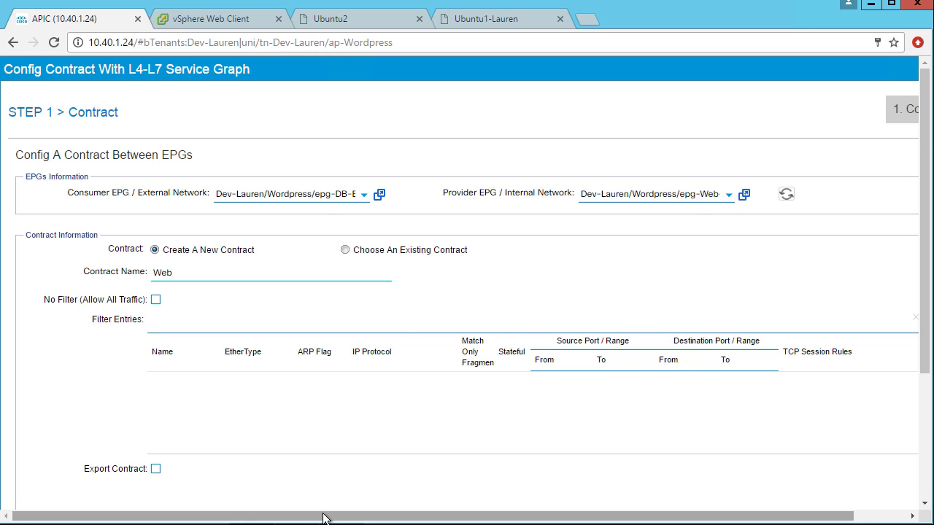
# Step: Add a filter entry named HTTP to the Web contract, with EtherType IP and IP protocol tcp
pyautogui.moveTo(323, 516); pyautogui.dragTo(546, 514)
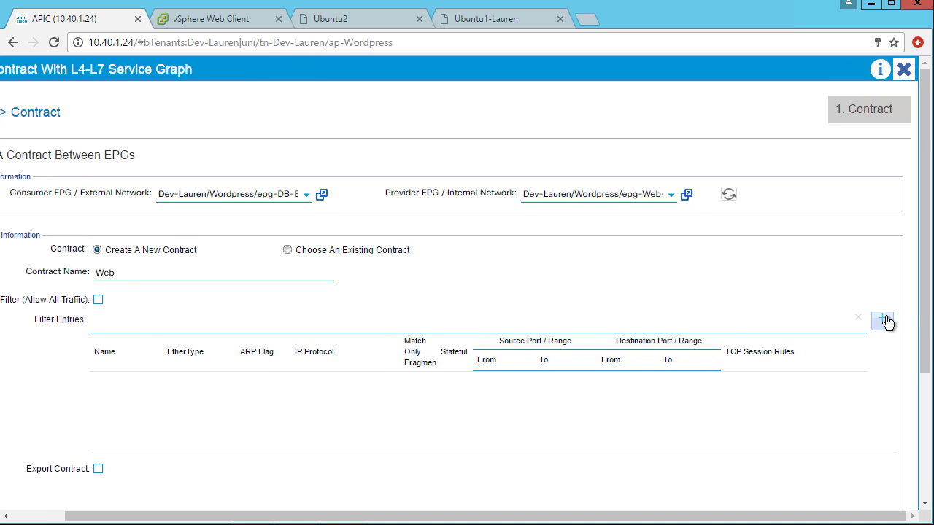
pyautogui.click(886, 323)
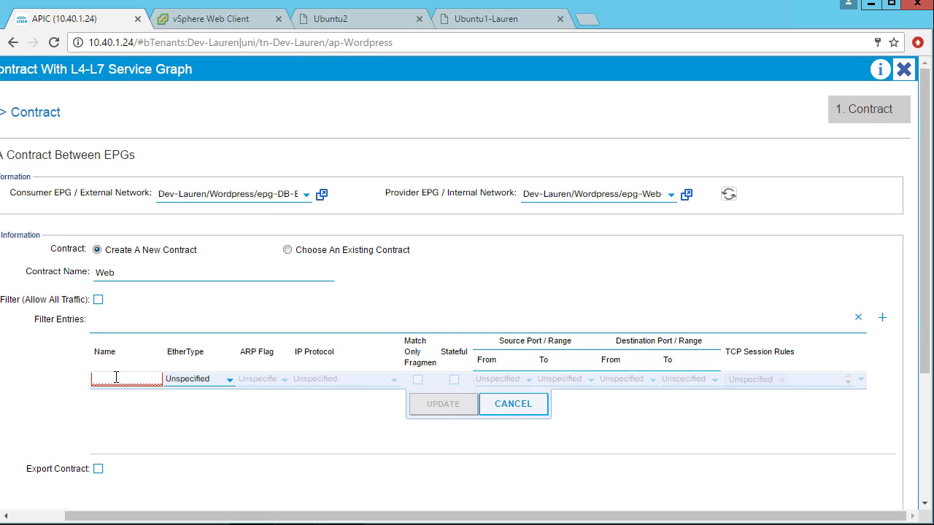
pyautogui.write('HTTP')
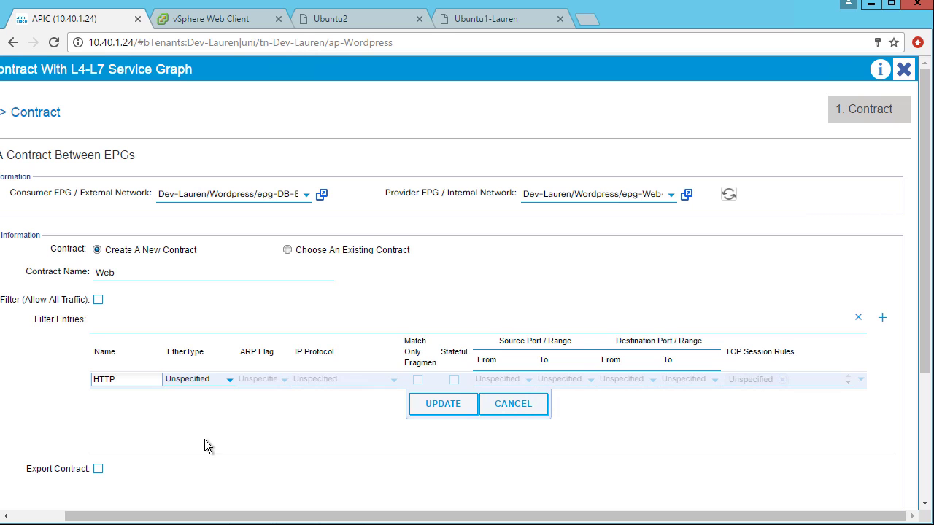
pyautogui.click(229, 379)
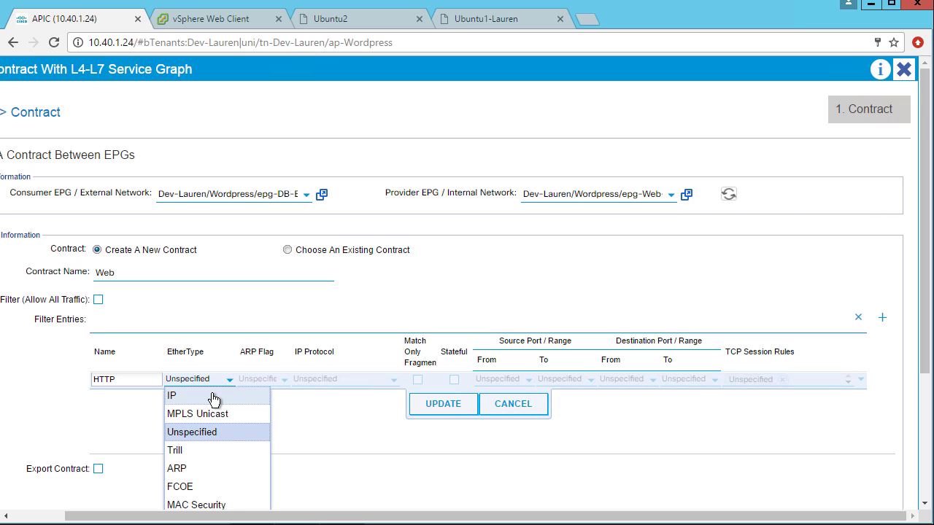
pyautogui.click(214, 394)
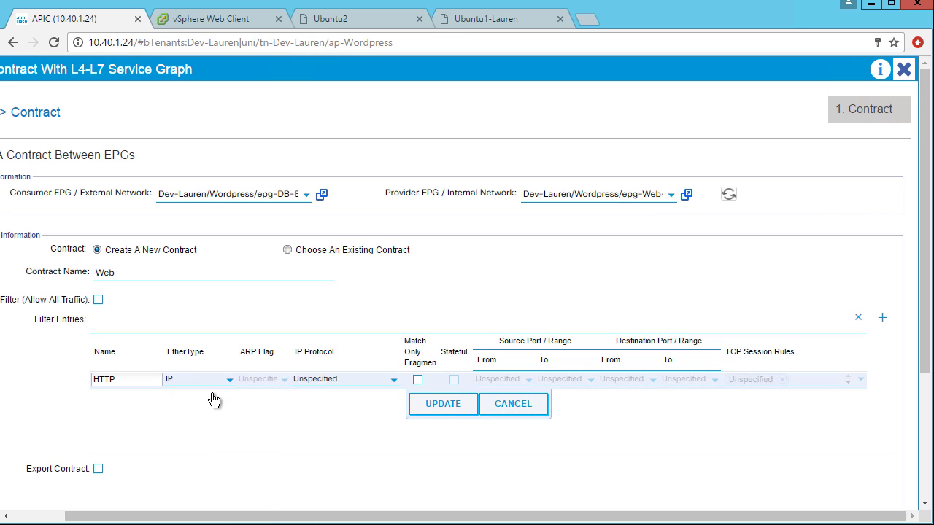
pyautogui.click(393, 381)
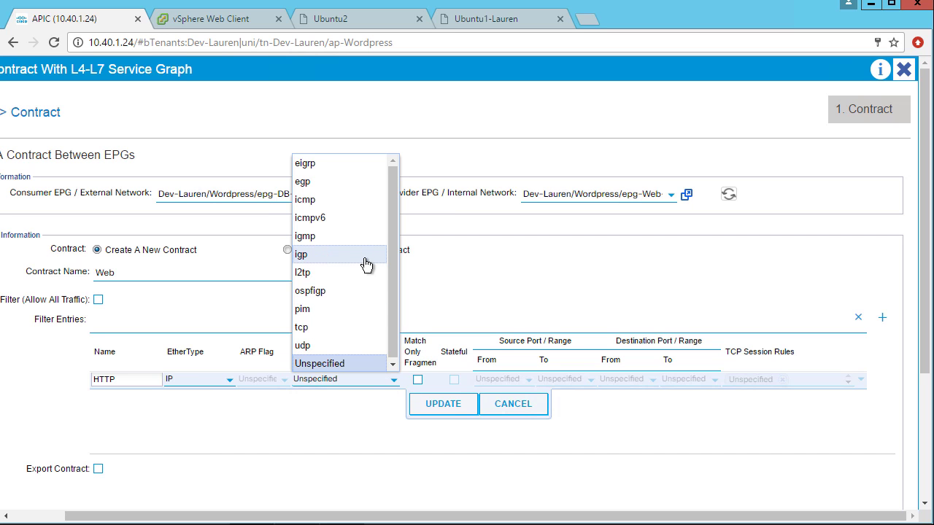
pyautogui.click(339, 334)
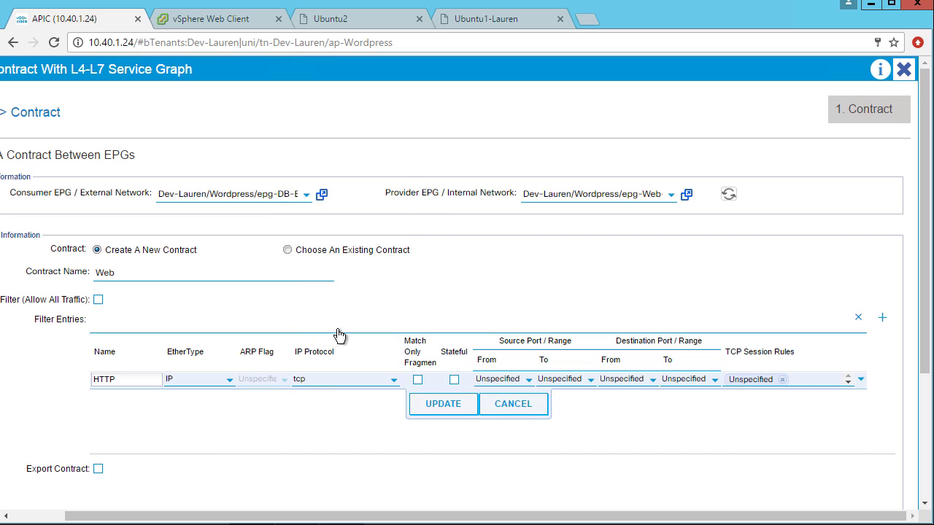
# Step: Set the HTTP filter entry's destination port range from http to http and save the entry
pyautogui.click(652, 379)
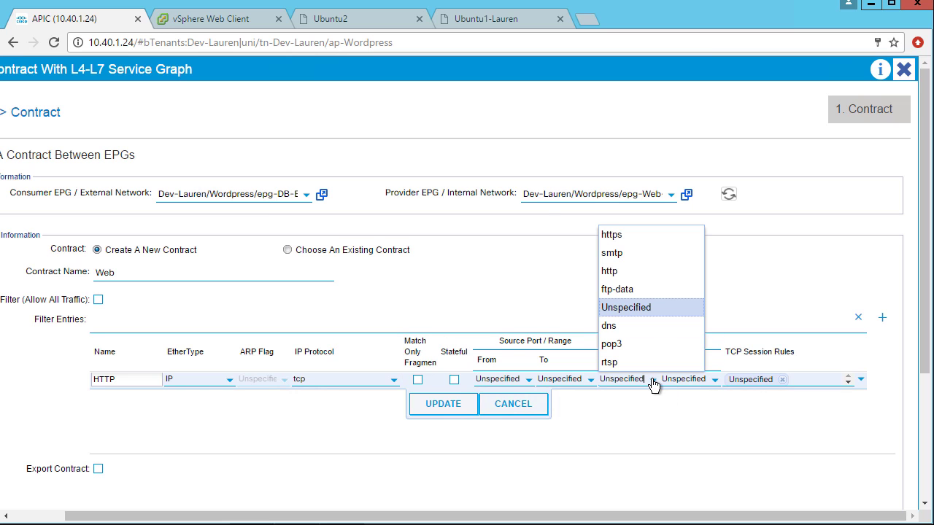
pyautogui.click(652, 272)
pyautogui.click(716, 386)
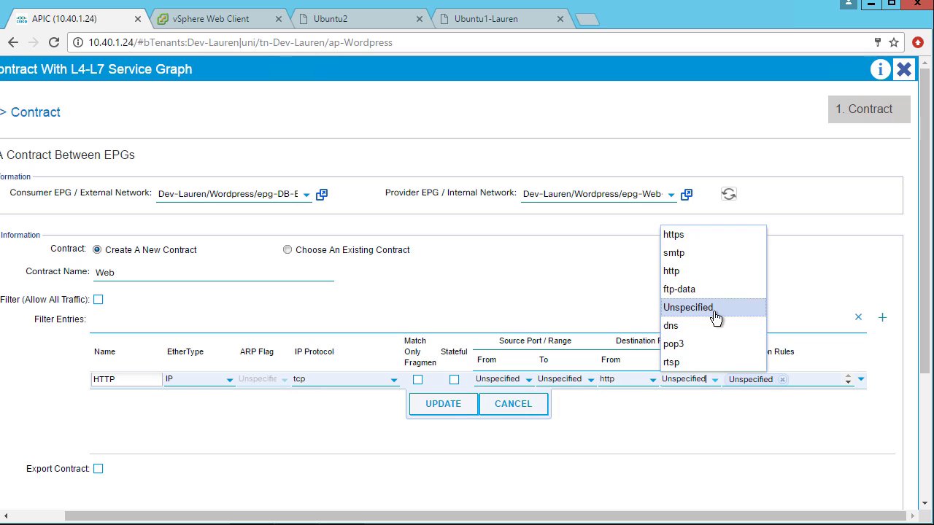
pyautogui.click(710, 272)
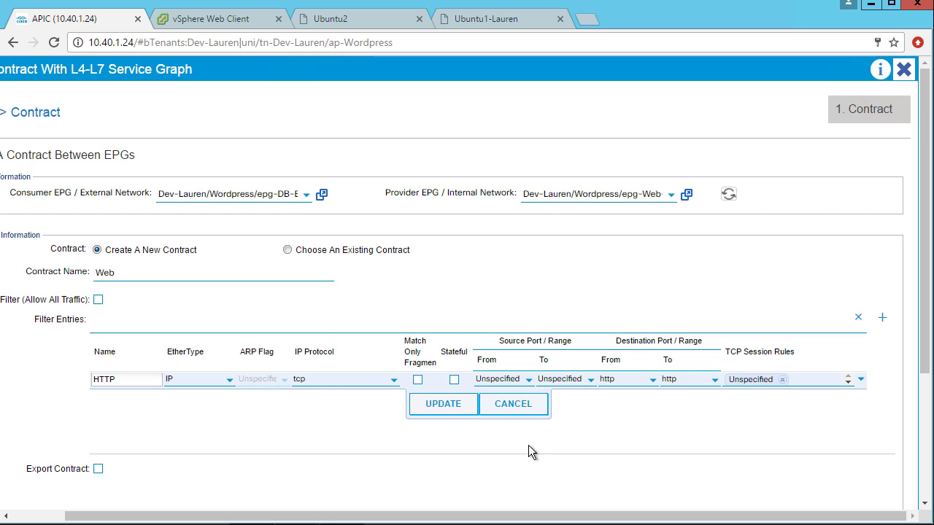
pyautogui.click(452, 410)
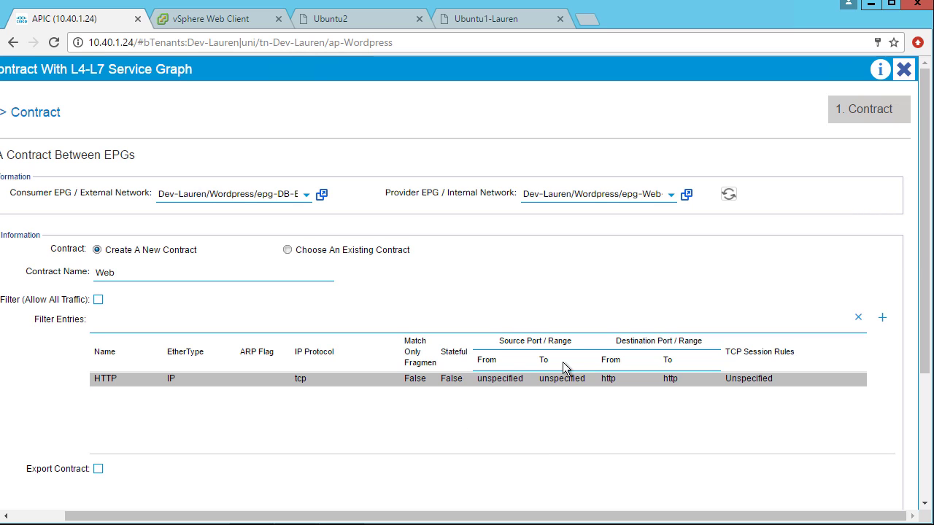
# Step: Accept the Web contract configuration and submit the Wordpress profile's topology
pyautogui.scroll(-3, 924, 251)
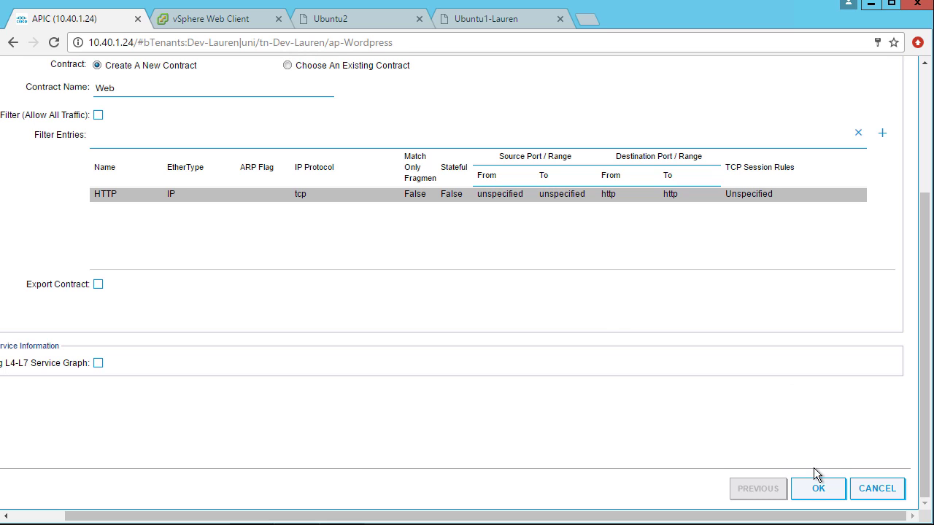
pyautogui.click(818, 490)
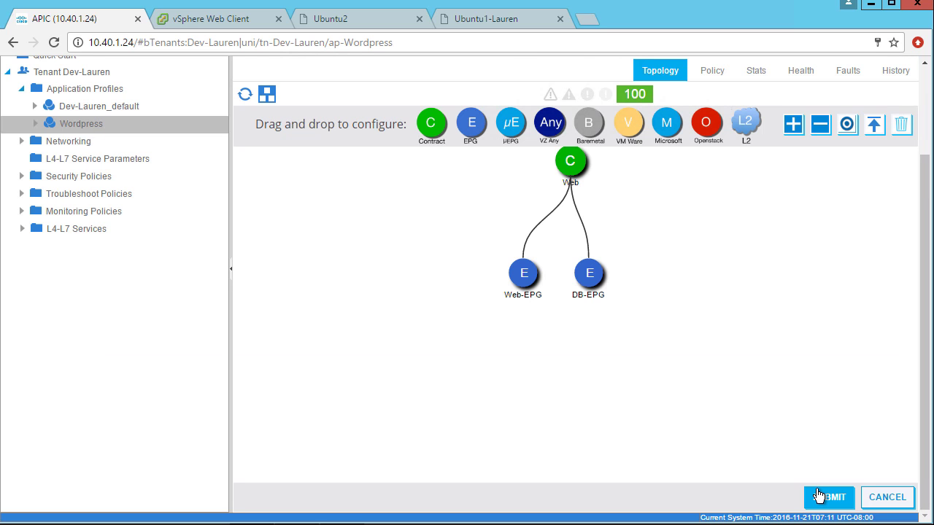
pyautogui.click(818, 496)
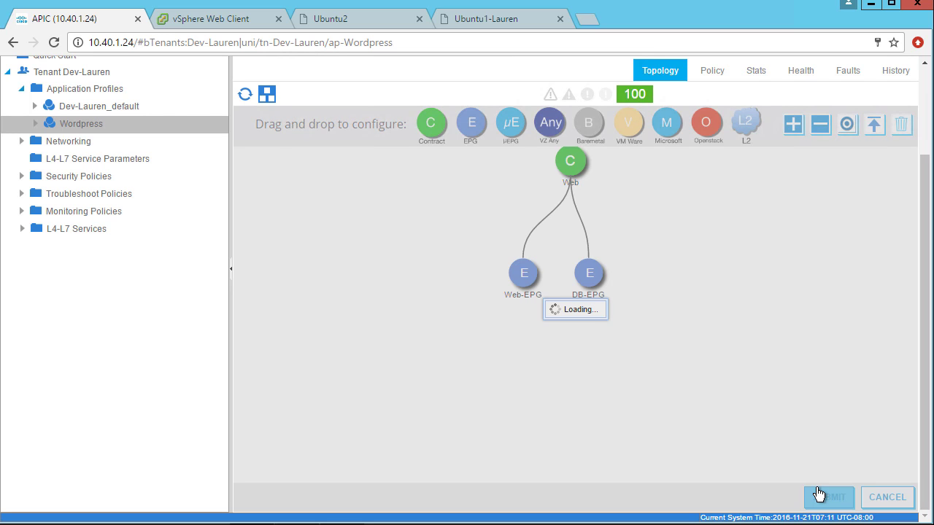